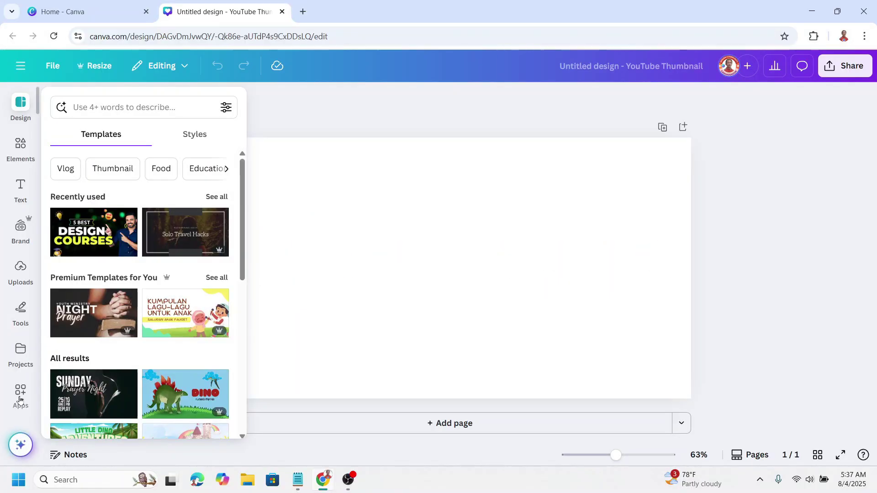
Find the Text to Frames app with an Apps search for 'text to', open it, and view its upgrade offer
{"action": "left_click", "coordinate": [20, 392]}
{"action": "left_click", "coordinate": [101, 101]}
{"action": "type", "text": "text to"}
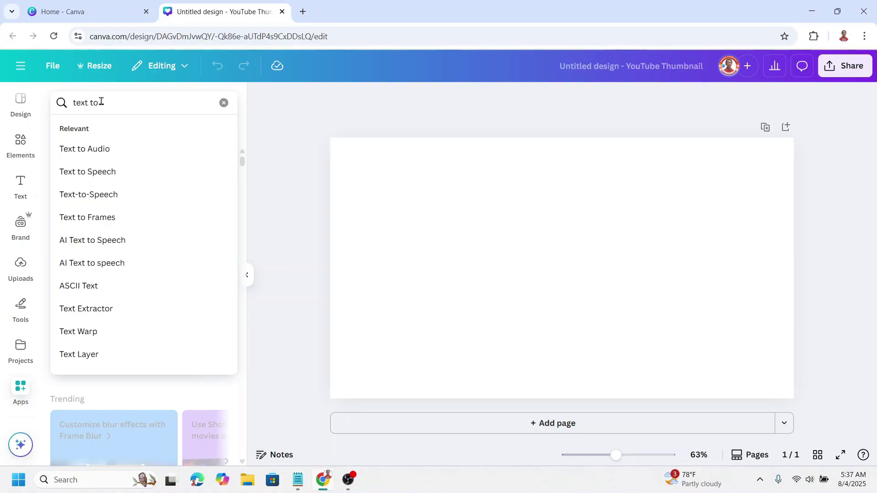
{"action": "left_click", "coordinate": [99, 217]}
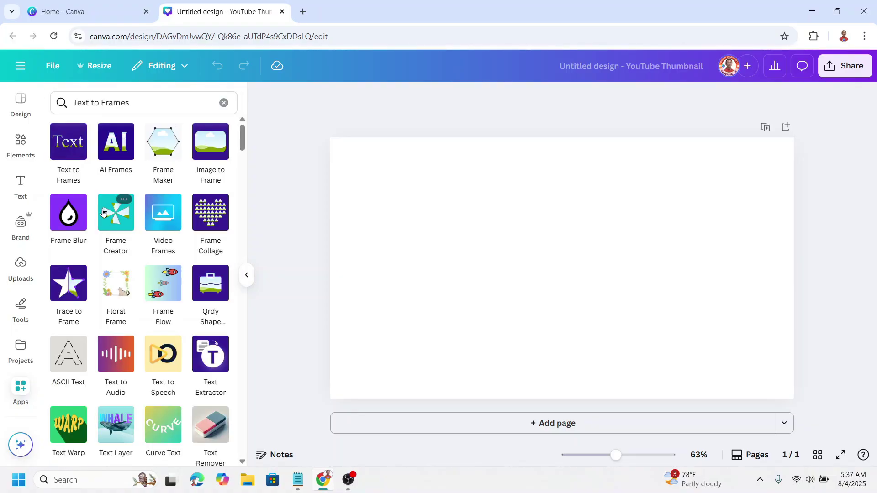
{"action": "left_click", "coordinate": [73, 149]}
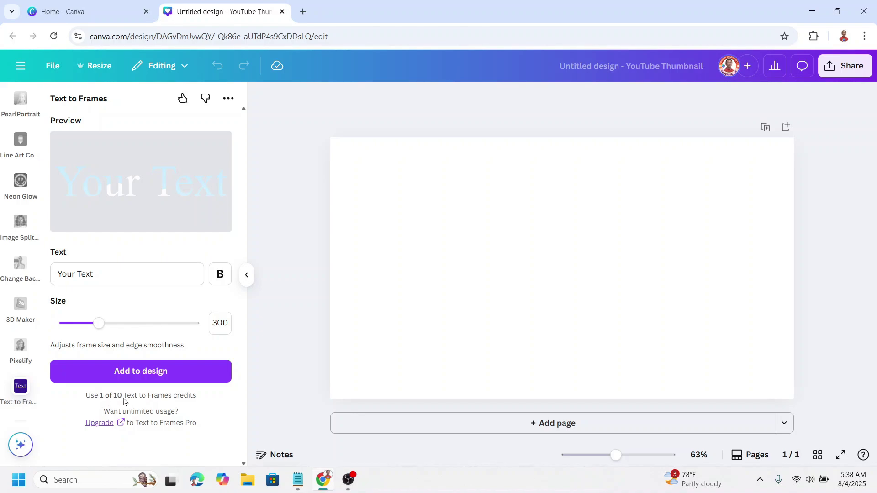
{"action": "left_click", "coordinate": [103, 423]}
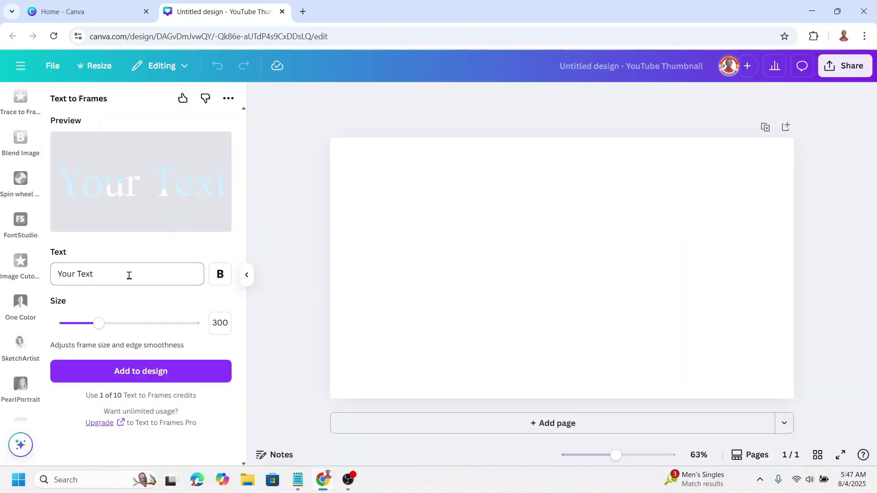
Replace 'Your Text' with ROME, make it bold, and add the frame to the design
{"action": "left_click", "coordinate": [91, 271]}
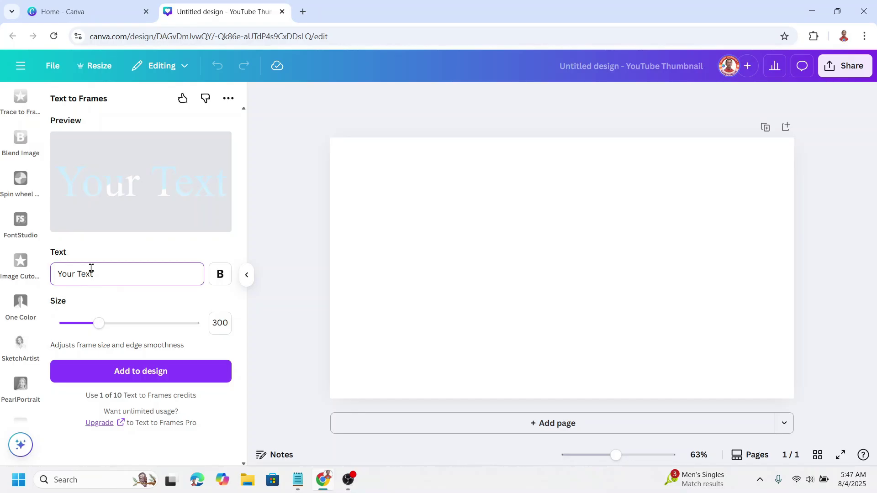
{"action": "key", "text": "ctrl+a"}
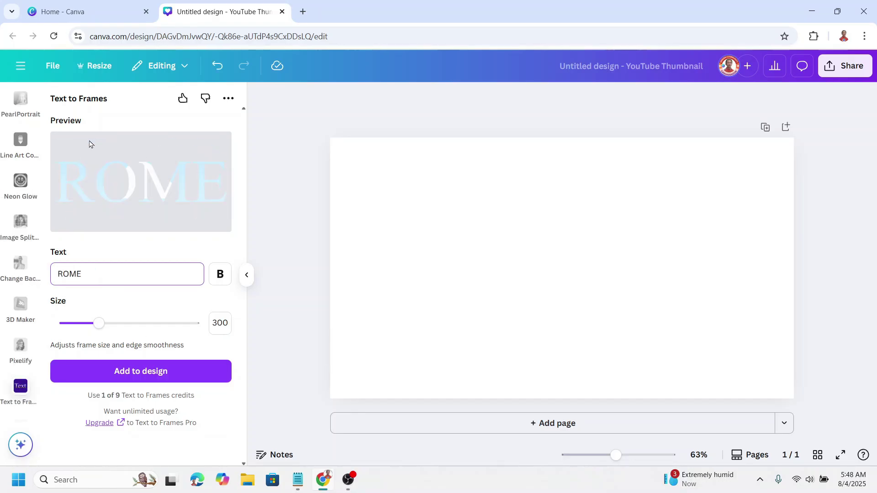
{"action": "left_click", "coordinate": [221, 274]}
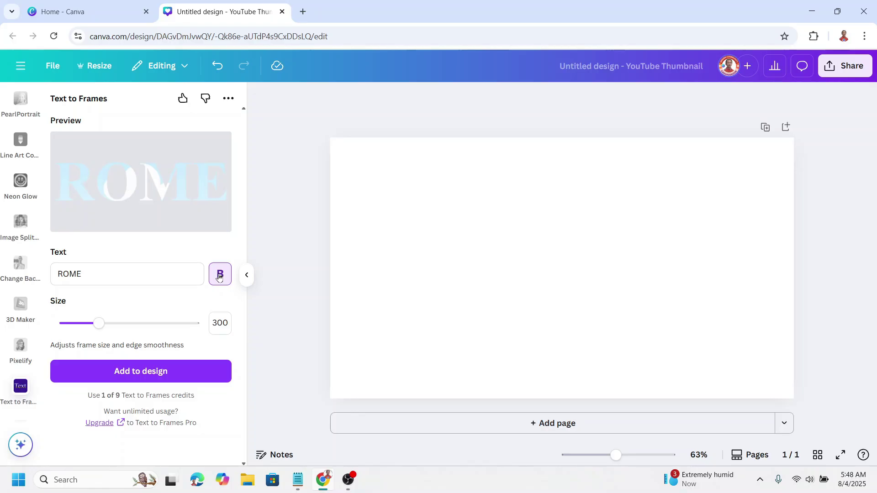
{"action": "left_click", "coordinate": [184, 374]}
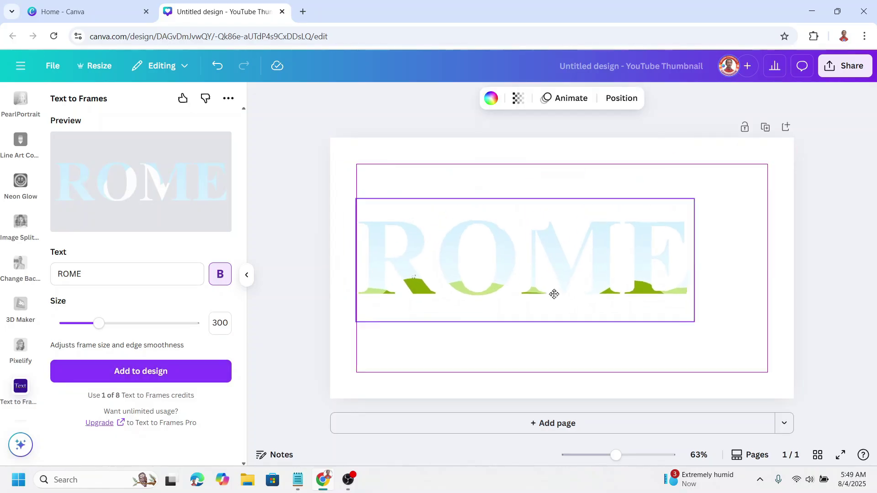
Reposition the ROME frame, then add a Colosseum photo from an Elements photo search for ROME
{"action": "left_click_drag", "start_coordinate": [525, 229], "coordinate": [592, 295]}
{"action": "left_click", "coordinate": [31, 218]}
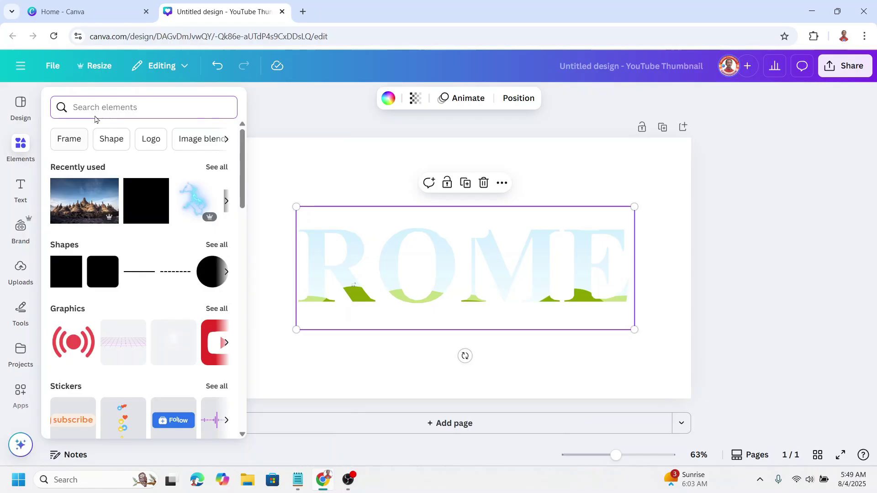
{"action": "type", "text": "ROME"}
{"action": "key", "text": "Return"}
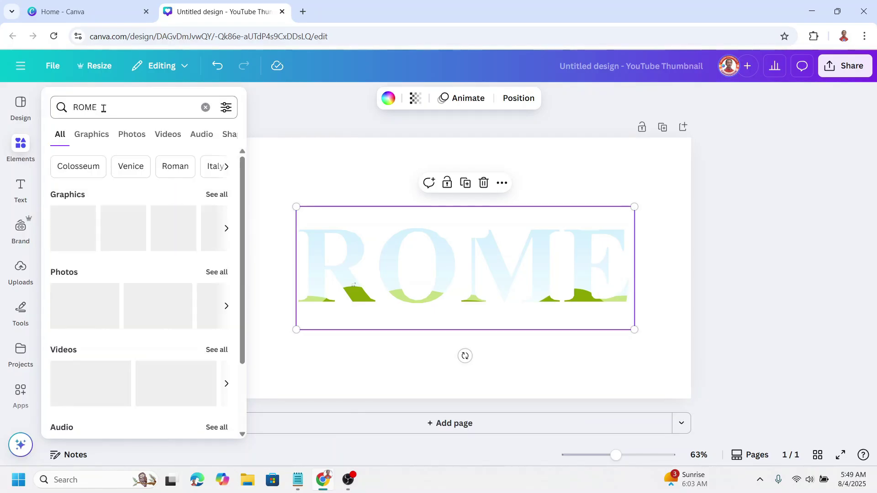
{"action": "left_click", "coordinate": [215, 273]}
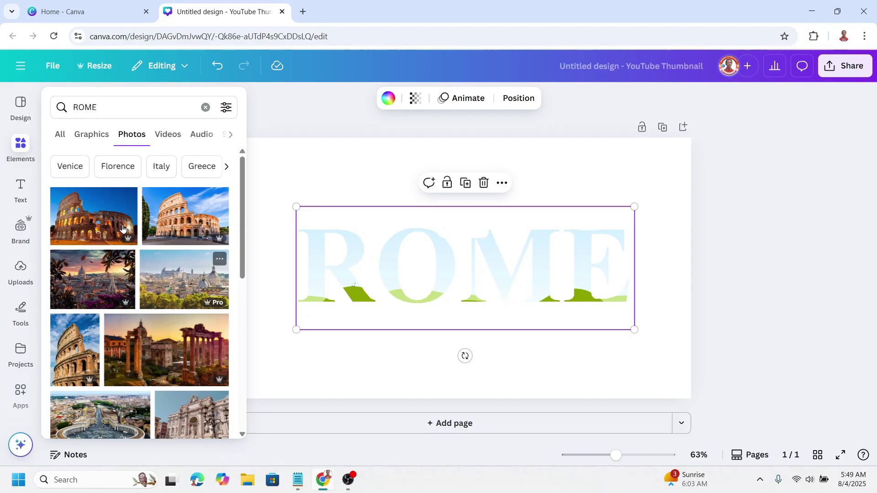
{"action": "left_click", "coordinate": [90, 223]}
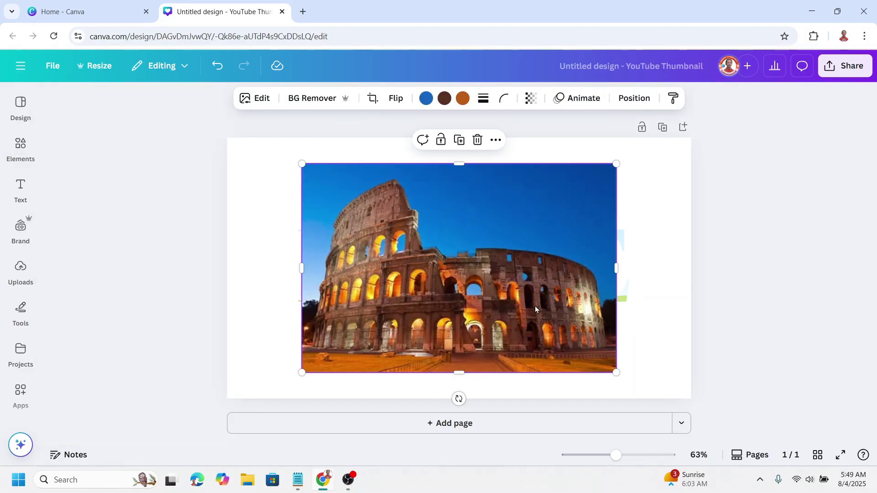
Enlarge the Colosseum photo, raise it, and send it behind the ROME frame
{"action": "mouse_move", "coordinate": [535, 306]}
{"action": "left_mouse_down"}
{"action": "mouse_move", "coordinate": [765, 277]}
{"action": "mouse_move", "coordinate": [578, 273]}
{"action": "mouse_move", "coordinate": [531, 311]}
{"action": "left_mouse_up"}
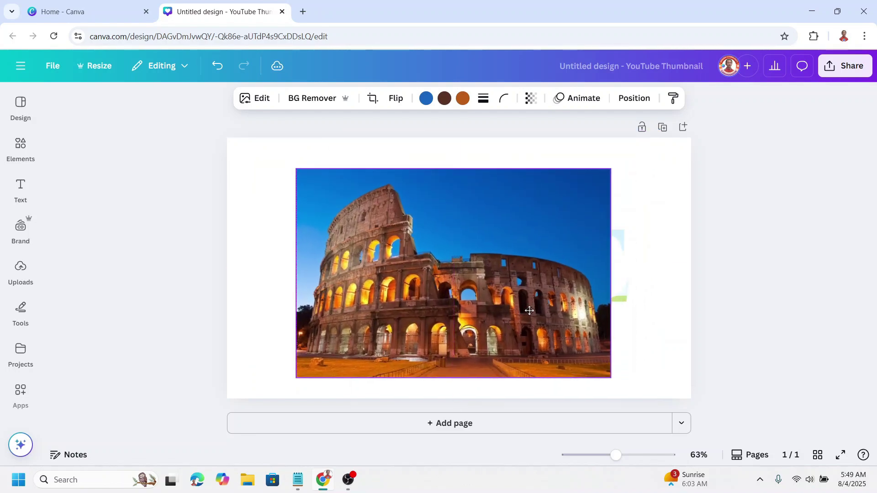
{"action": "left_click_drag", "start_coordinate": [611, 169], "coordinate": [634, 154]}
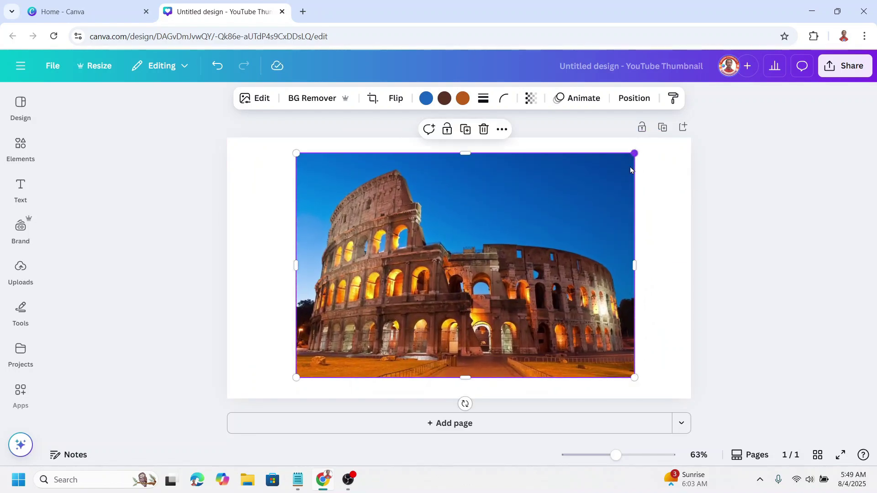
{"action": "left_click_drag", "start_coordinate": [606, 247], "coordinate": [604, 224]}
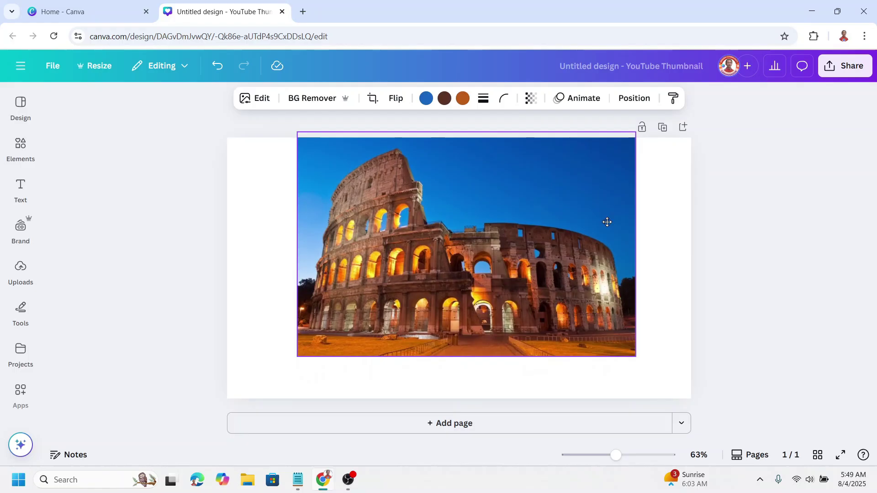
{"action": "right_click", "coordinate": [604, 224]}
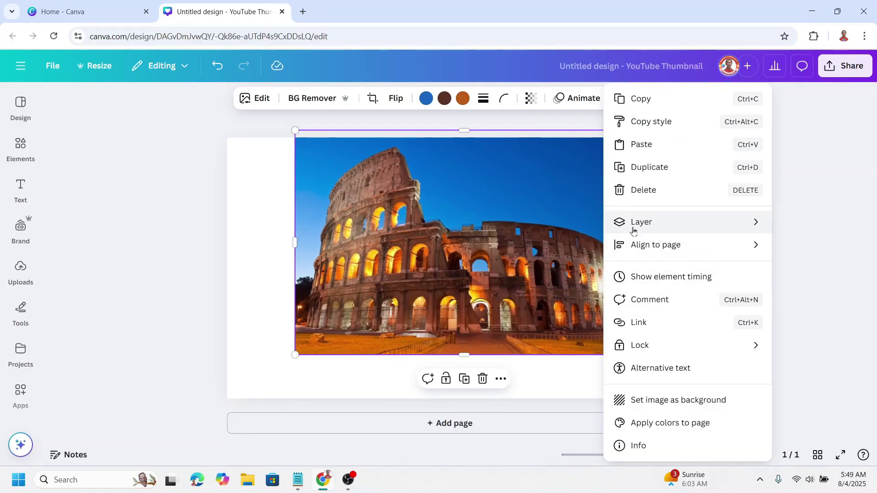
{"action": "mouse_move", "coordinate": [642, 222]}
{"action": "left_click", "coordinate": [510, 294]}
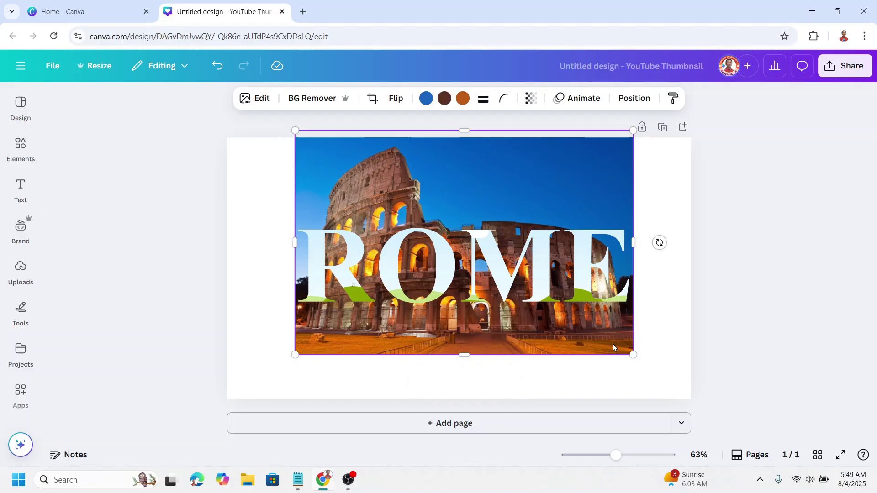
Adjust the photo behind the letters, then move the photo and ROME frame down together
{"action": "left_click_drag", "start_coordinate": [613, 345], "coordinate": [616, 317]}
{"action": "key", "text": "ctrl+a"}
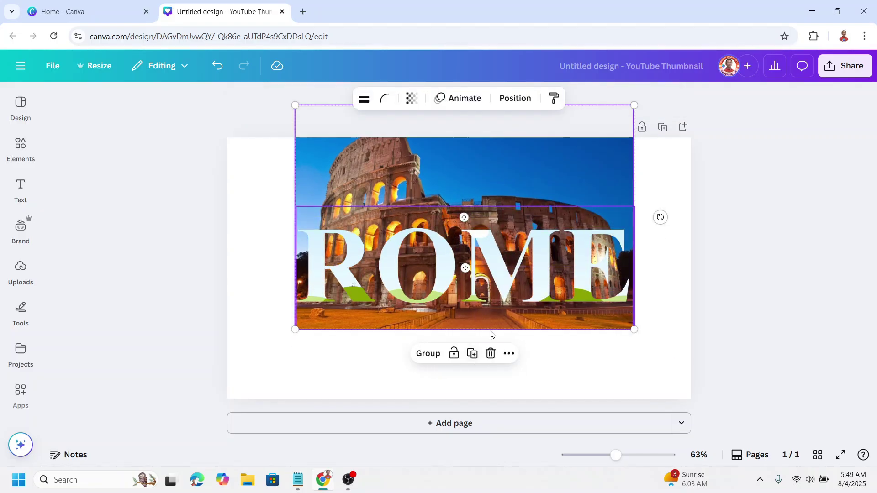
{"action": "left_click_drag", "start_coordinate": [519, 293], "coordinate": [521, 337]}
Duplicate the Colosseum photo and drop the copy into the ROME letters
{"action": "left_click", "coordinate": [590, 199]}
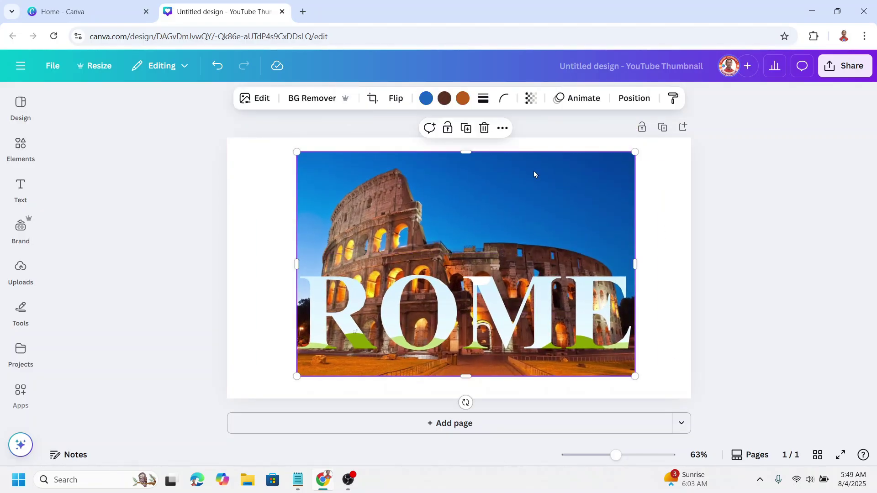
{"action": "left_click", "coordinate": [465, 128]}
{"action": "mouse_move", "coordinate": [509, 248]}
{"action": "left_mouse_down"}
{"action": "mouse_move", "coordinate": [522, 296]}
{"action": "mouse_move", "coordinate": [542, 307]}
{"action": "left_mouse_up"}
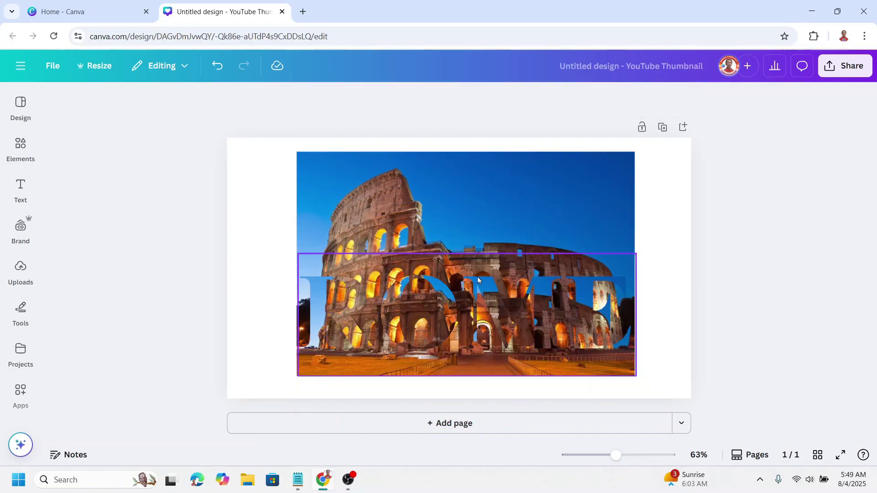
Adjust the photo's crop inside the ROME letters using the top-right and bottom-right corners
{"action": "double_click", "coordinate": [494, 293]}
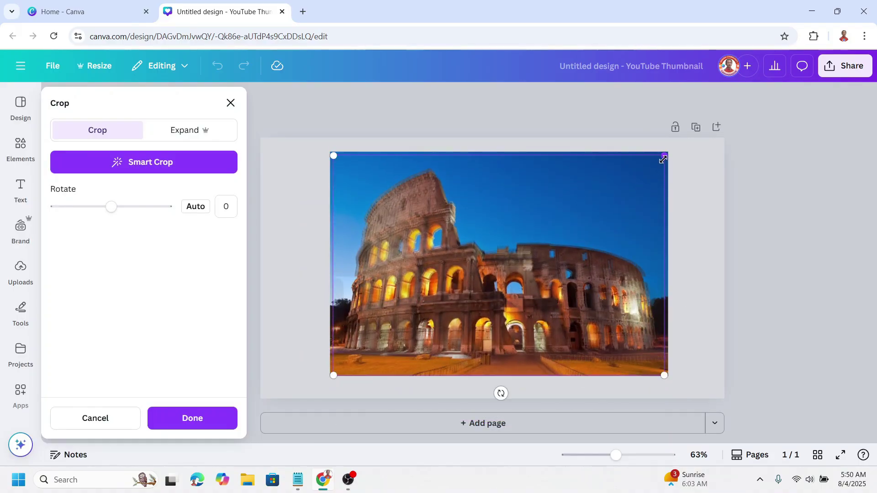
{"action": "left_click_drag", "start_coordinate": [662, 160], "coordinate": [666, 153]}
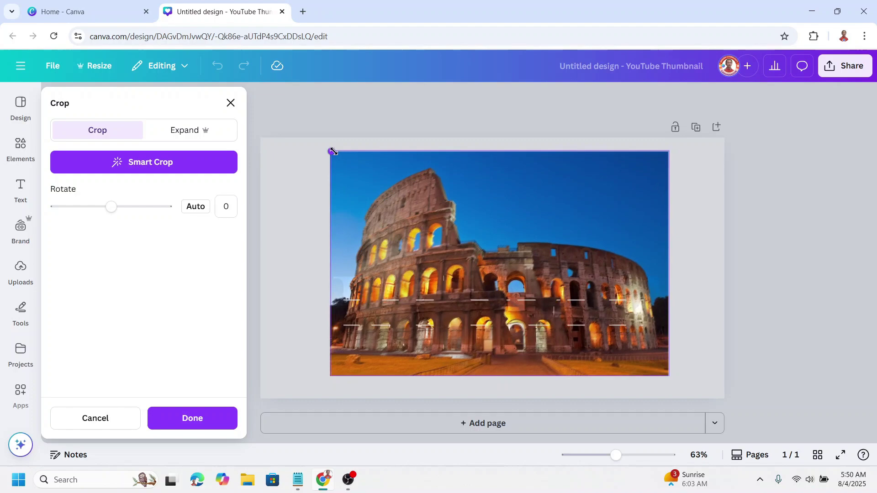
{"action": "left_click", "coordinate": [668, 375]}
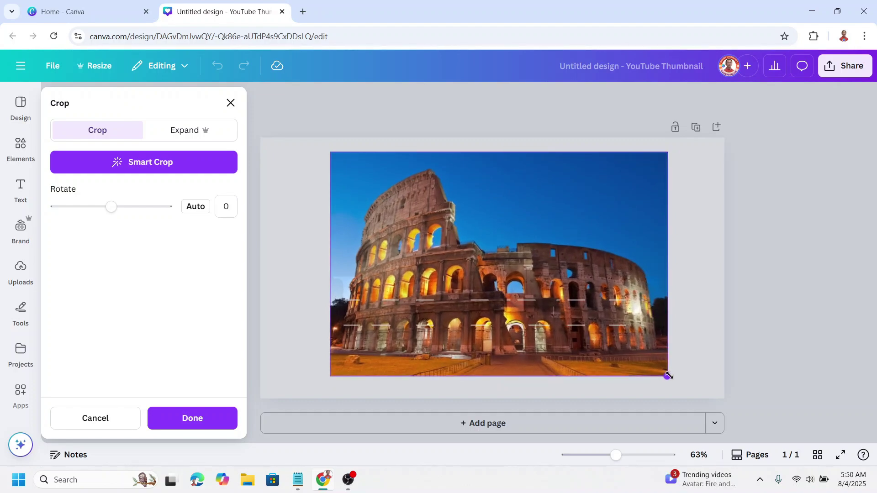
{"action": "left_click", "coordinate": [192, 417]}
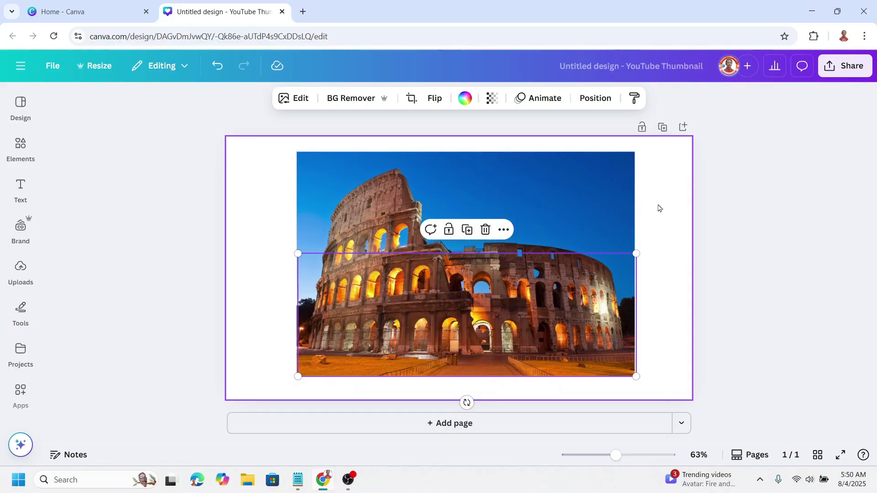
Drag the full Colosseum photo's bottom edge up to the top of the ROME letters
{"action": "left_click", "coordinate": [591, 196]}
{"action": "mouse_move", "coordinate": [466, 376]}
{"action": "left_mouse_down"}
{"action": "mouse_move", "coordinate": [486, 239]}
{"action": "mouse_move", "coordinate": [474, 281]}
{"action": "left_mouse_up"}
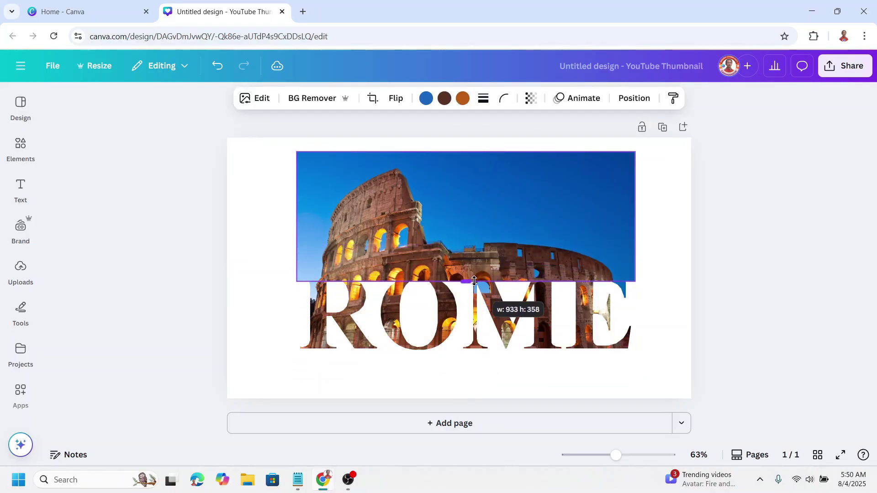